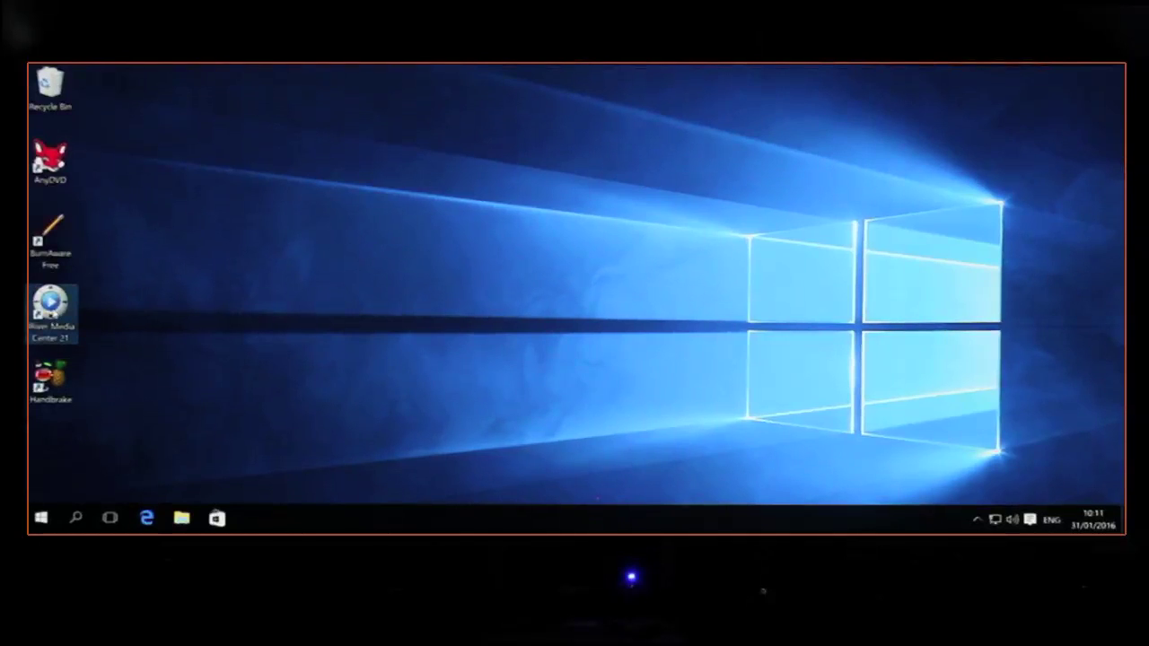
Launch JRiver Media Center 21 and switch to the full-screen Theater View
{"action": "double_click", "coordinate": [53, 313]}
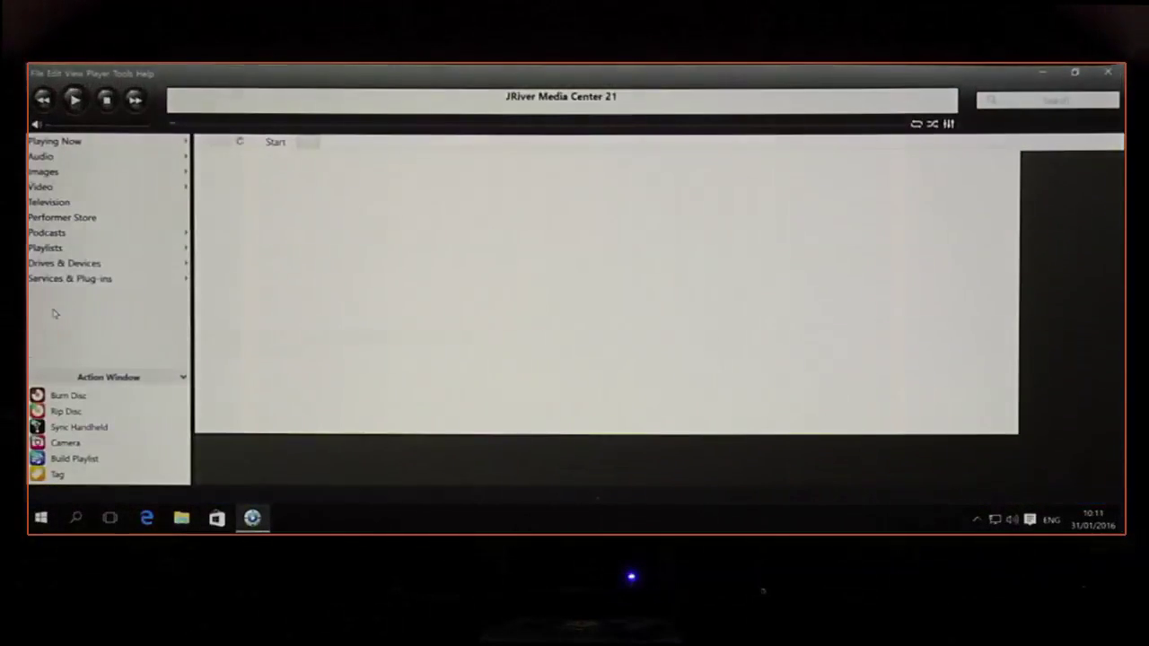
{"action": "left_click", "coordinate": [76, 74]}
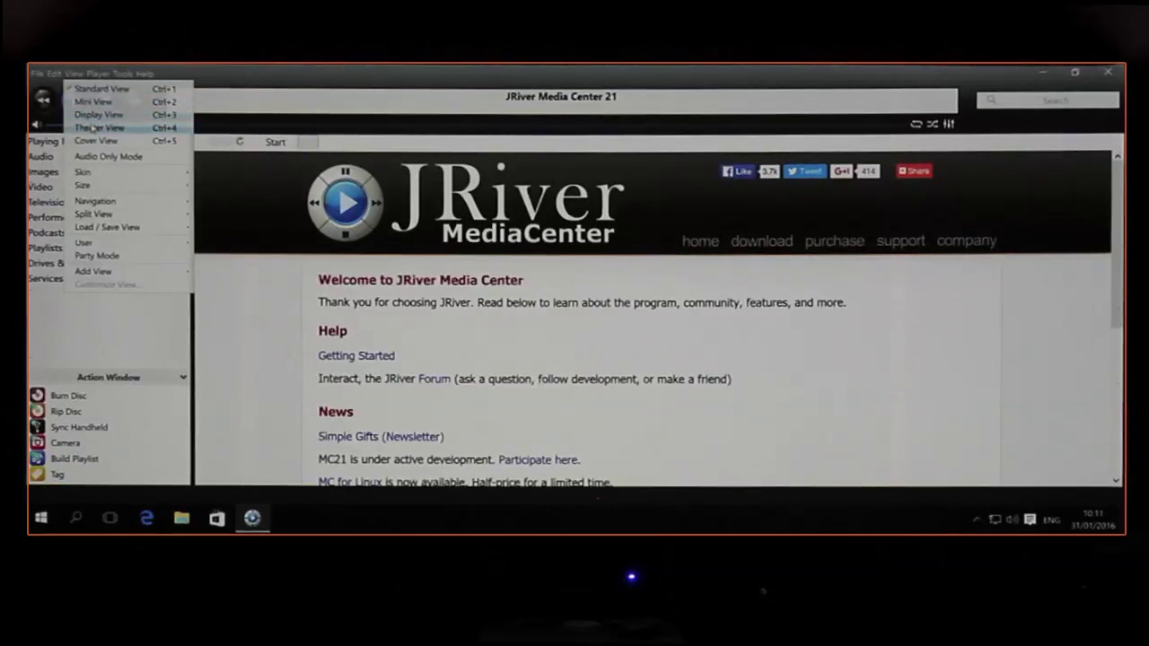
{"action": "left_click", "coordinate": [95, 128]}
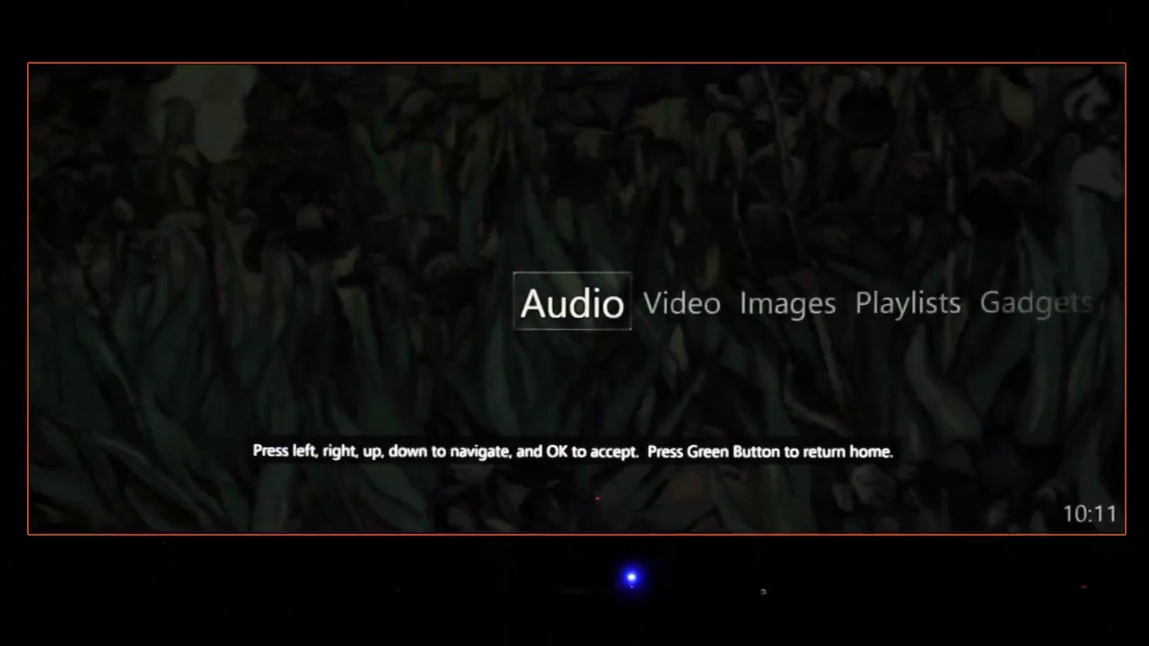
Start the DVD from the Video section and move down its song list to 'Under My Skin'
{"action": "key", "text": "Right"}
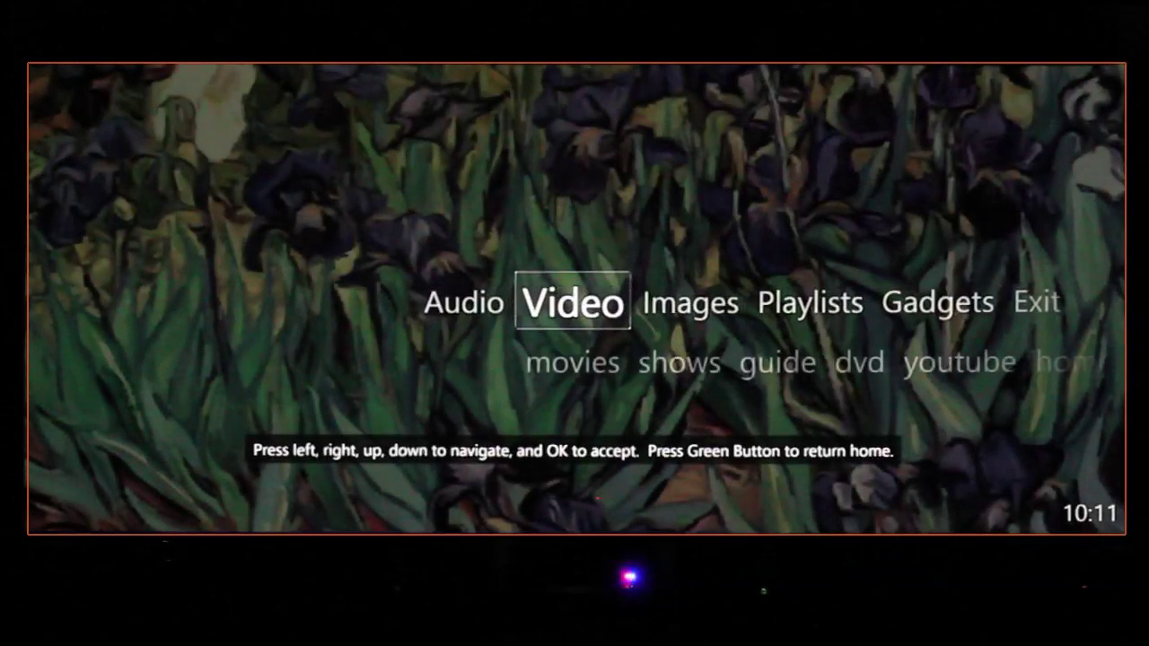
{"action": "key", "text": "Down"}
{"action": "key", "text": "Right"}
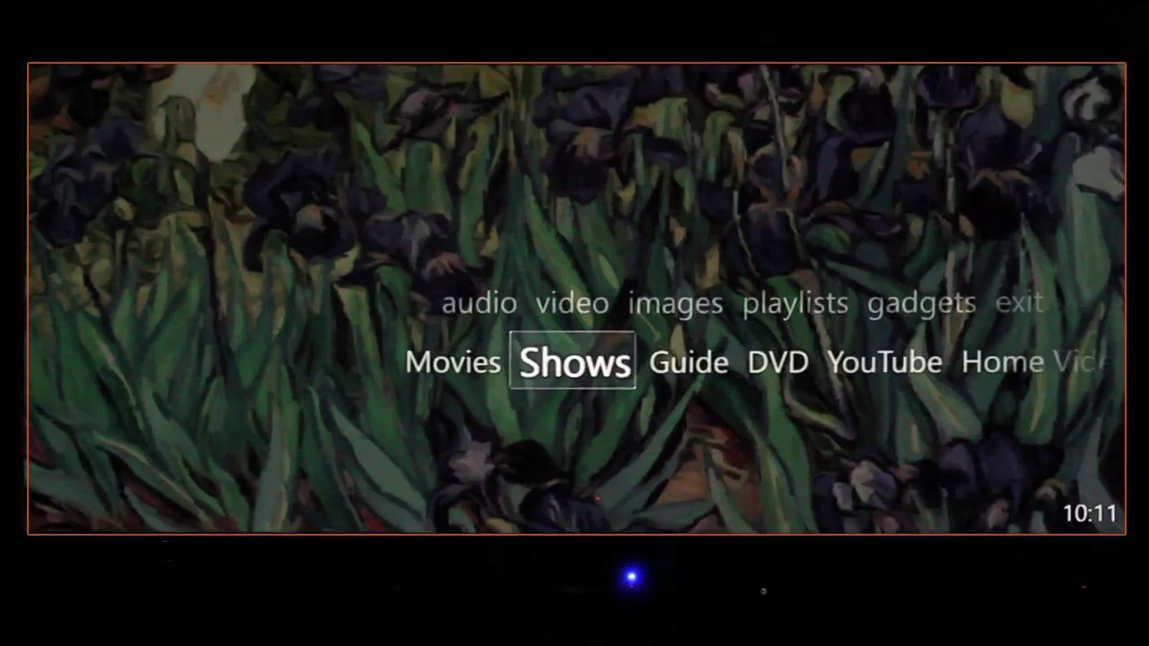
{"action": "key", "text": "Right"}
{"action": "key", "text": "Right"}
{"action": "key", "text": "Return"}
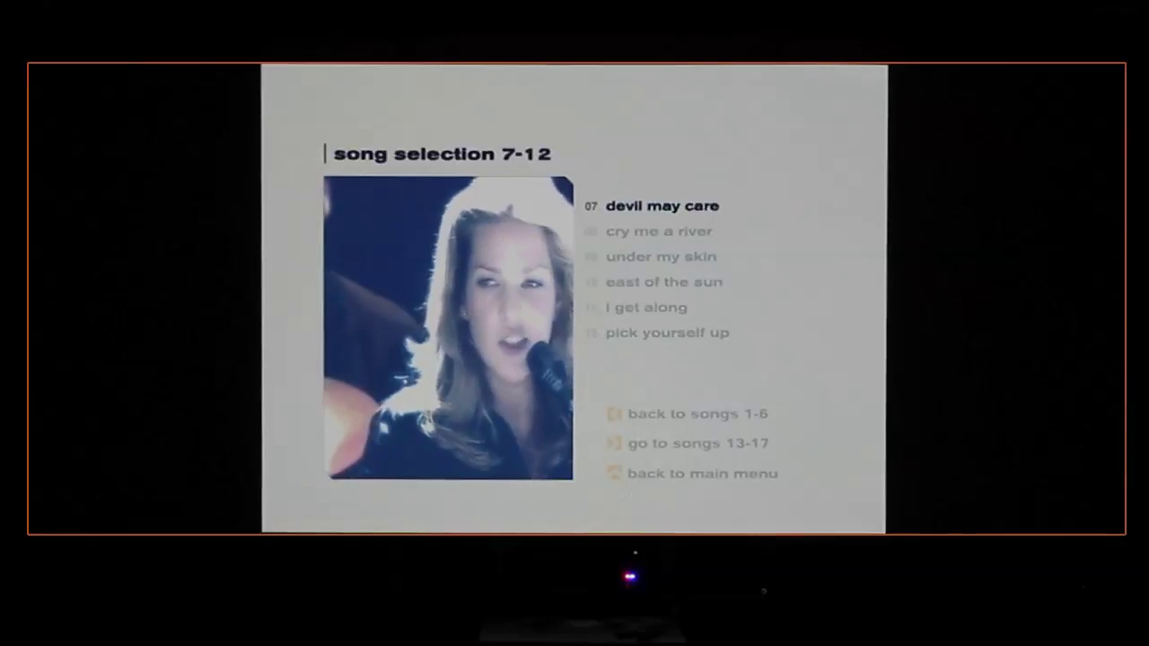
{"action": "key", "text": "Down"}
{"action": "key", "text": "Down"}
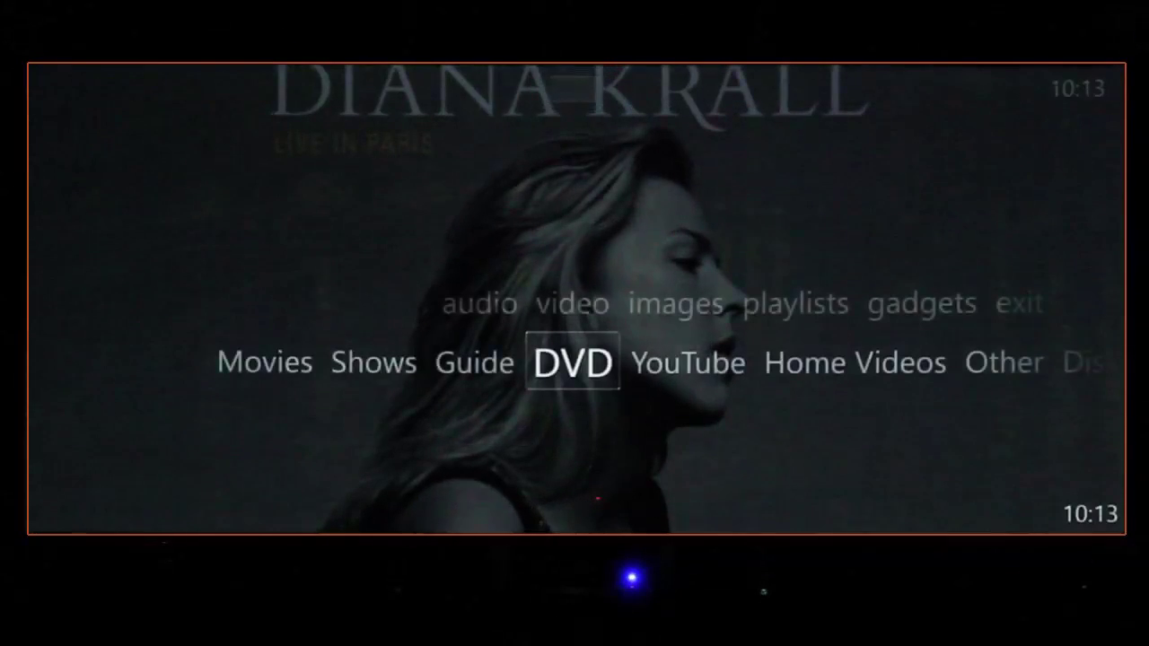
Move focus back up to the Video row and across toward Audio
{"action": "key", "text": "Up"}
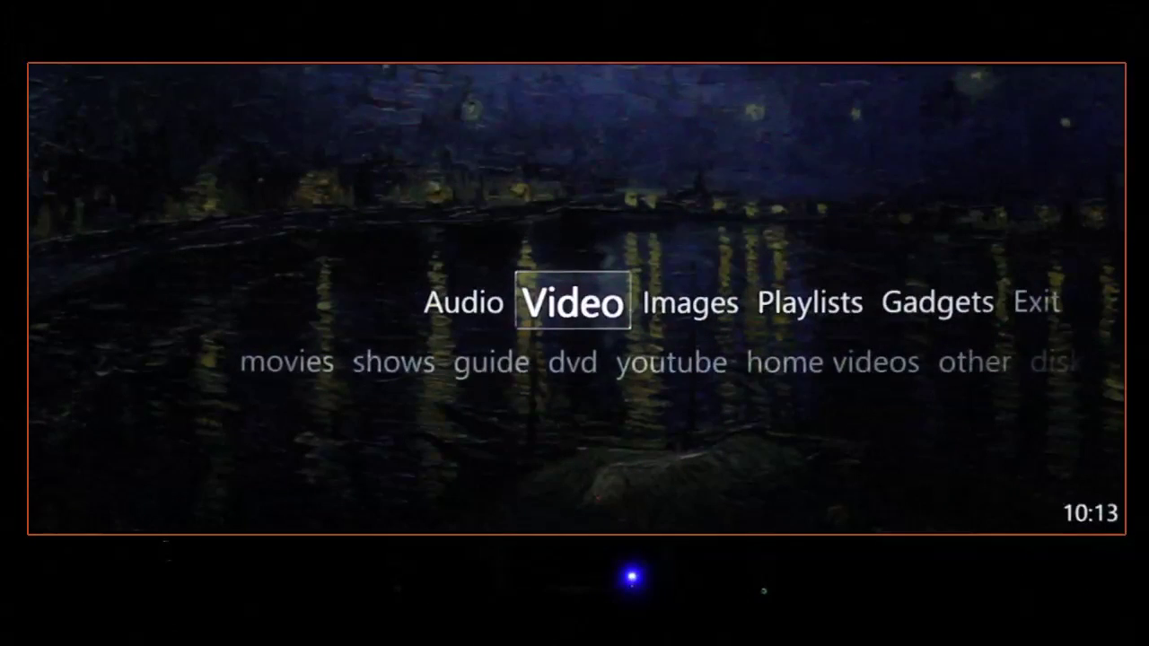
{"action": "key", "text": "Left"}
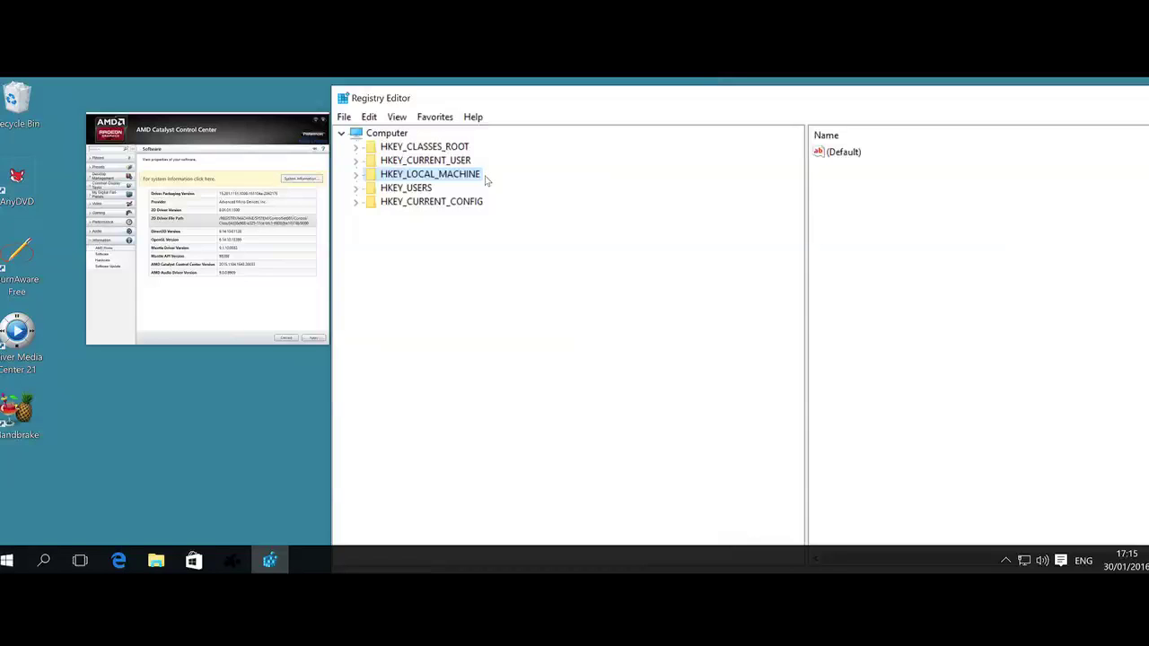
Expand HKLM\SYSTEM\ControlSet001\Control\Class and select the {4d36e968-e325-11ce-bfc1-08002be10318} display key
{"action": "double_click", "coordinate": [481, 176]}
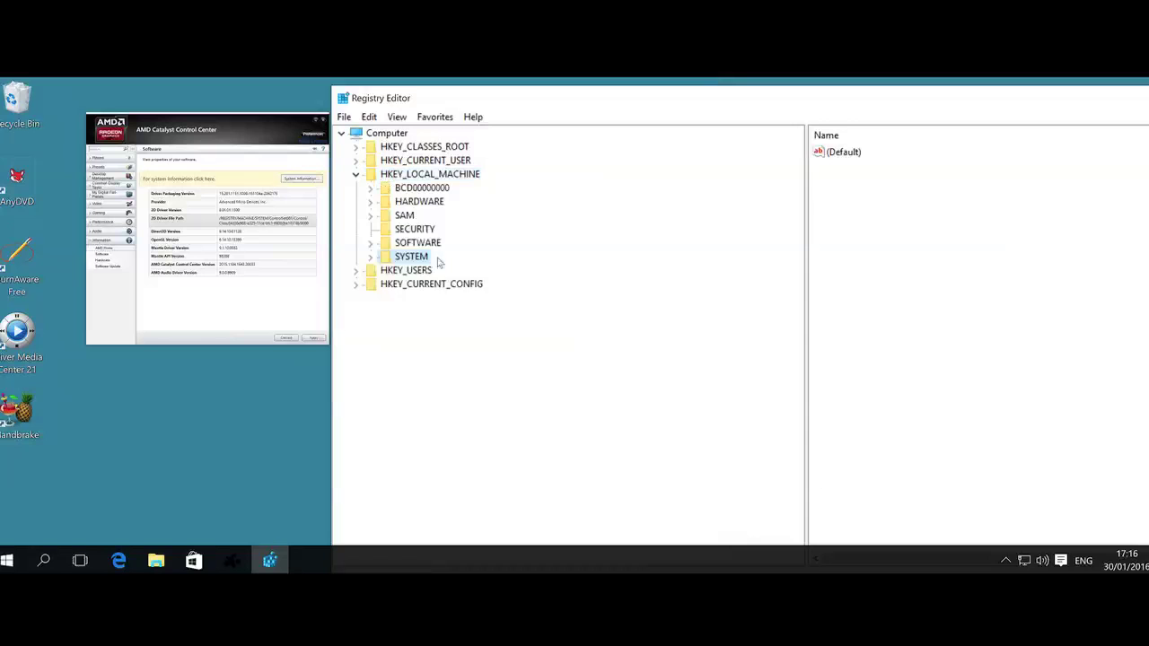
{"action": "double_click", "coordinate": [440, 260]}
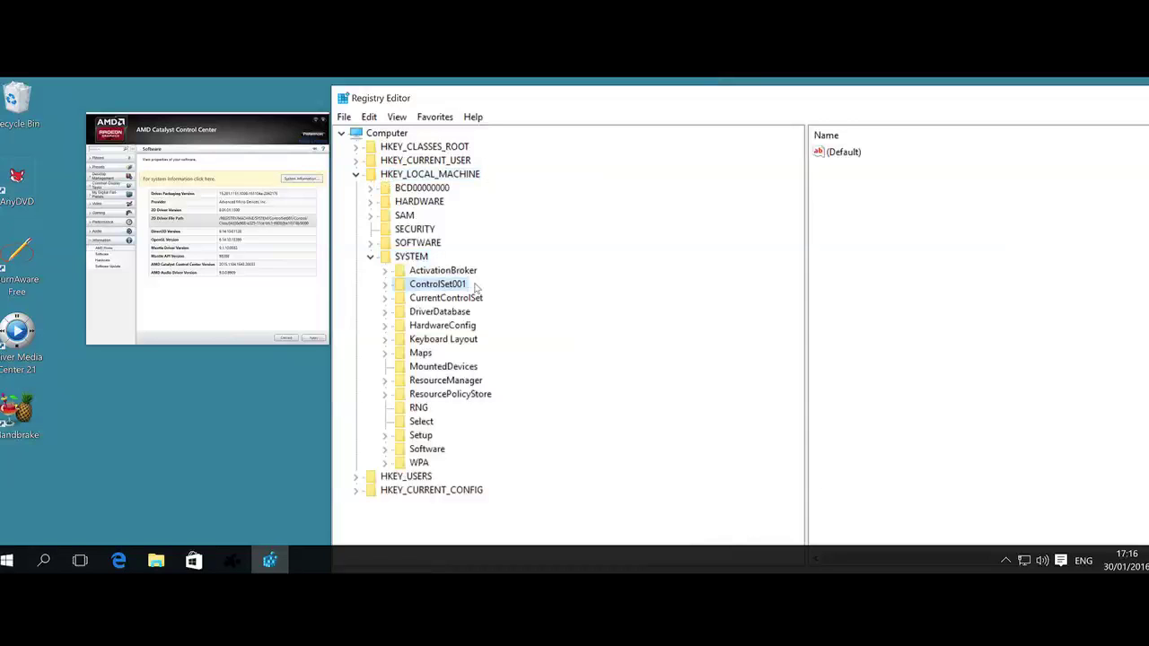
{"action": "double_click", "coordinate": [475, 285]}
{"action": "left_click", "coordinate": [465, 274]}
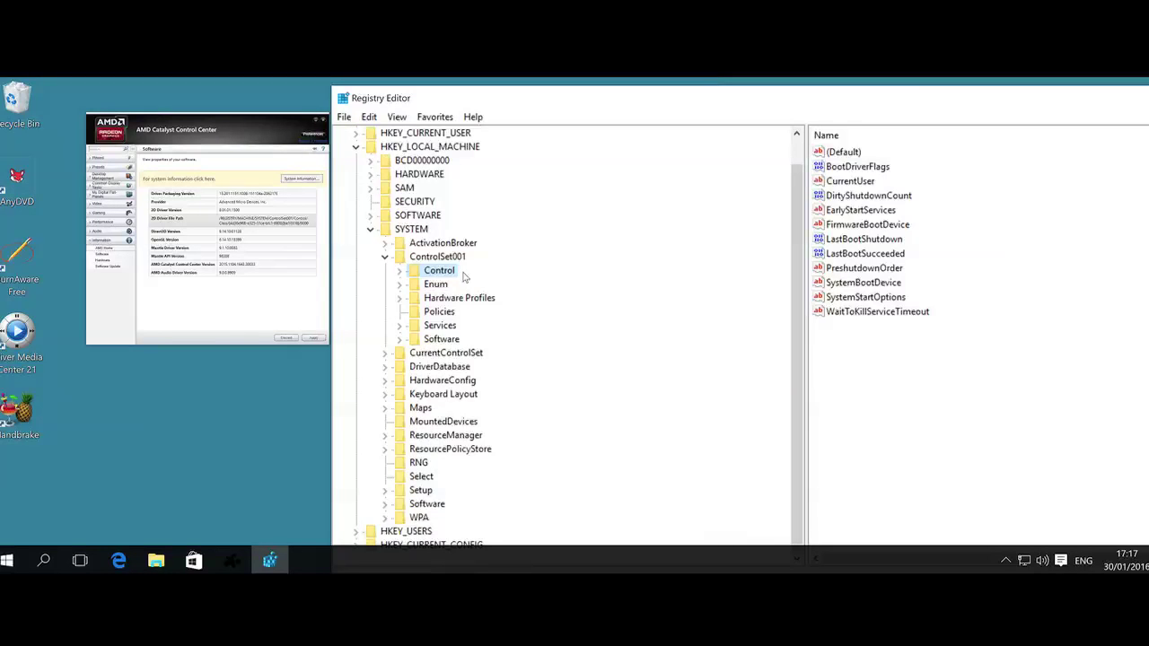
{"action": "double_click", "coordinate": [465, 273]}
{"action": "left_click", "coordinate": [469, 300]}
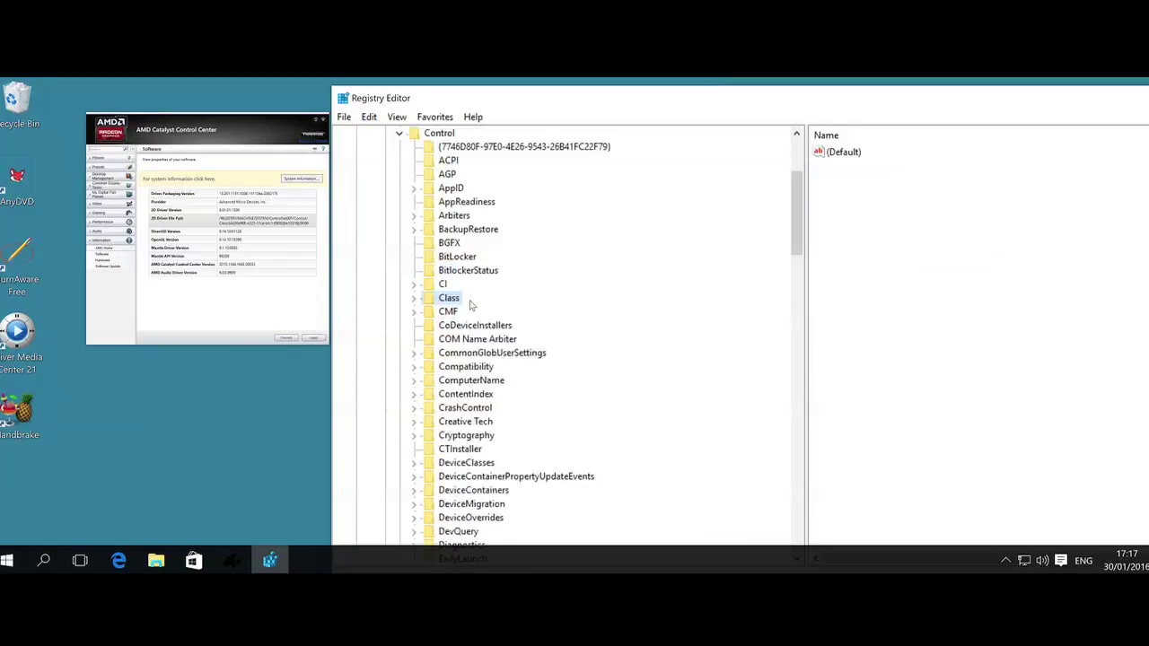
{"action": "double_click", "coordinate": [468, 299]}
{"action": "left_click", "coordinate": [629, 396]}
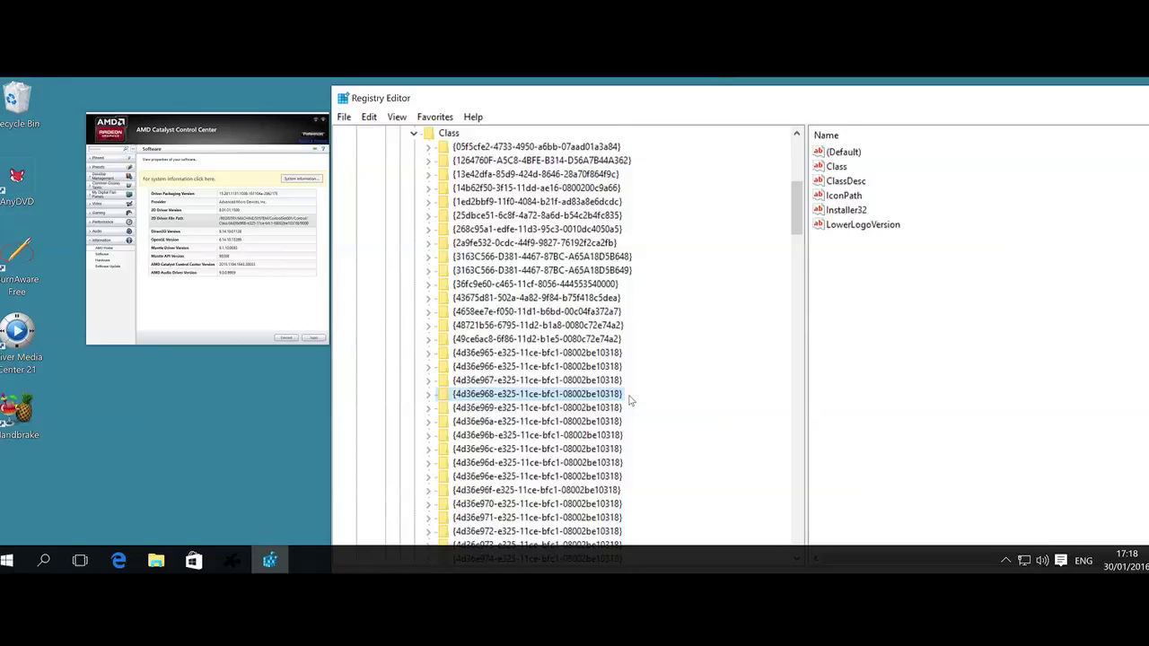
{"action": "key", "text": "Right"}
{"action": "left_click", "coordinate": [493, 409]}
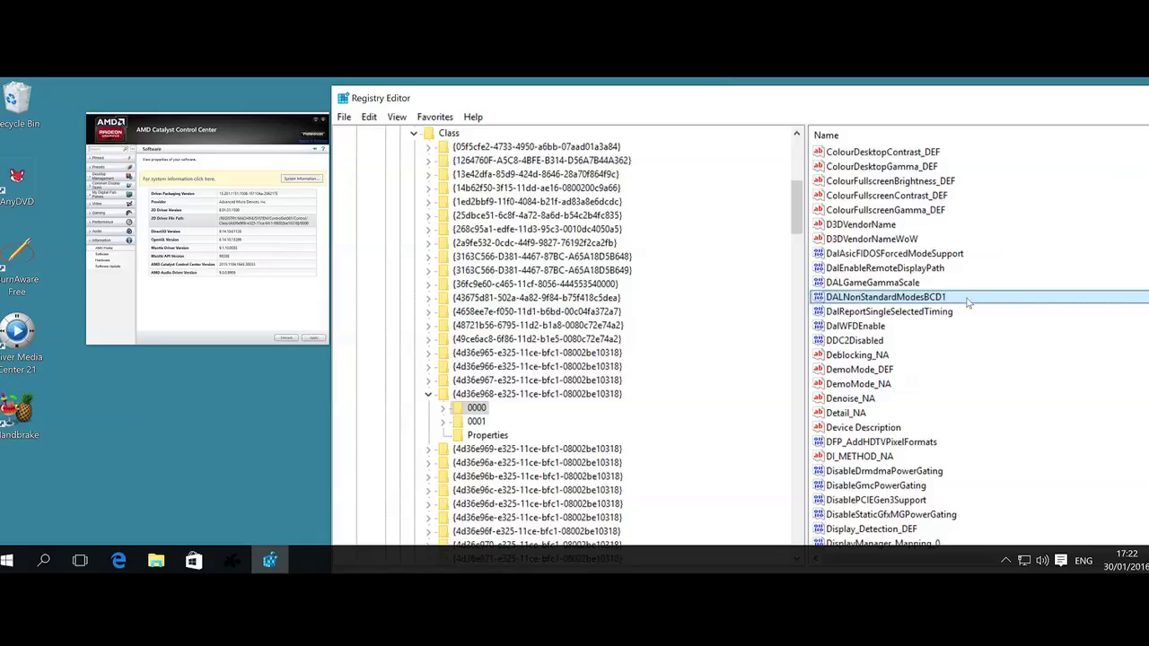
Open DALNonStandardModesBCD1 and inspect row 0030's bytes 38 40, 16 34 and the final 60
{"action": "double_click", "coordinate": [967, 300]}
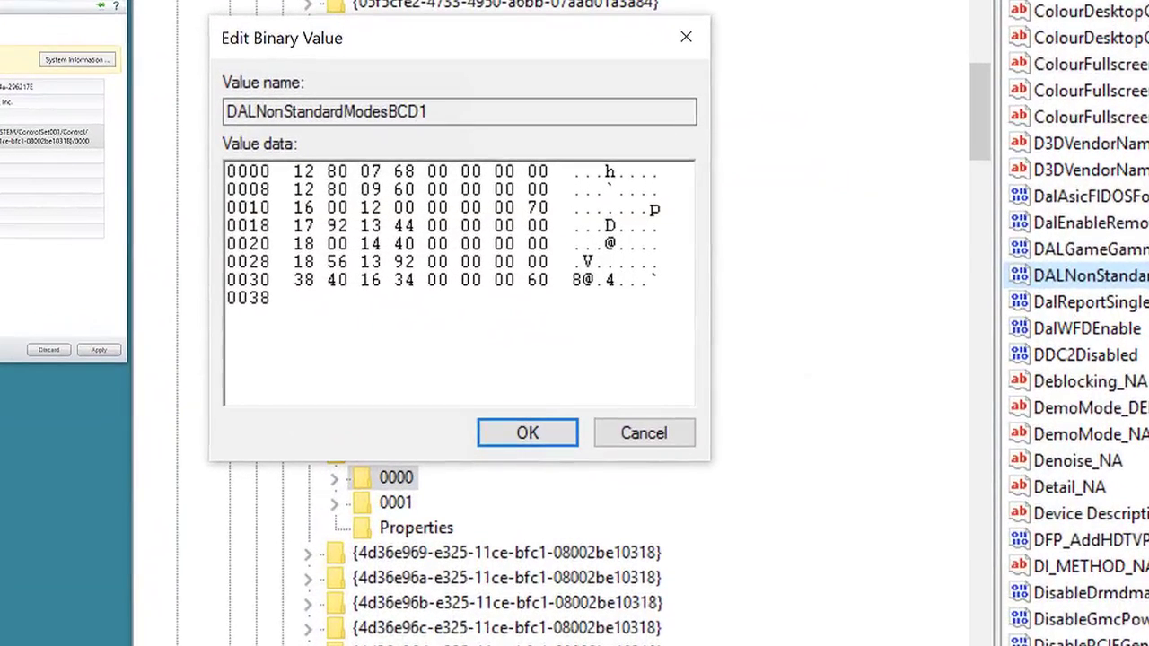
{"action": "left_click_drag", "start_coordinate": [293, 280], "coordinate": [765, 476]}
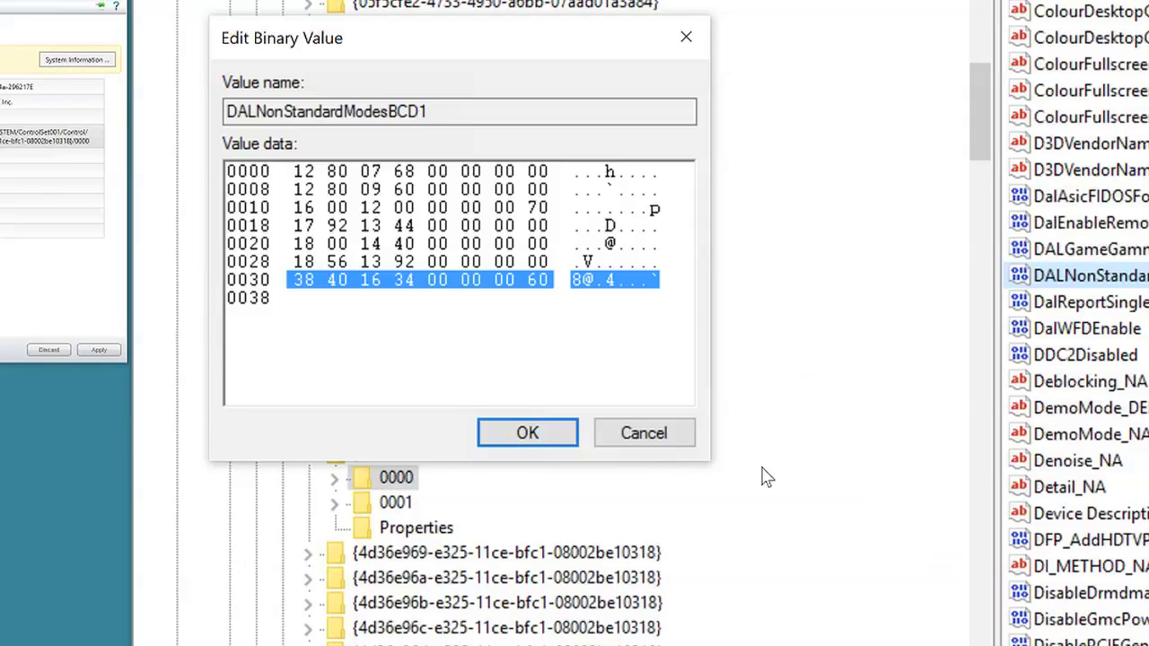
{"action": "key", "text": "shift+Left"}
{"action": "key", "text": "shift+Left"}
{"action": "key", "text": "shift+Left"}
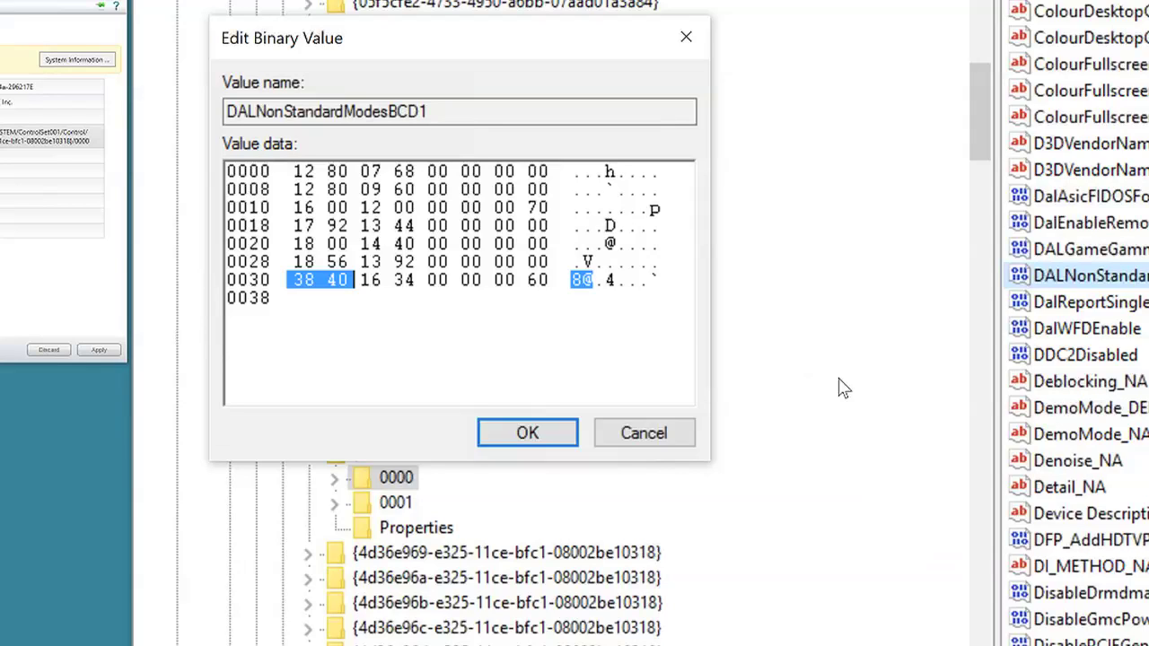
{"action": "key", "text": "Right"}
{"action": "key", "text": "shift+Right"}
{"action": "key", "text": "shift+Right"}
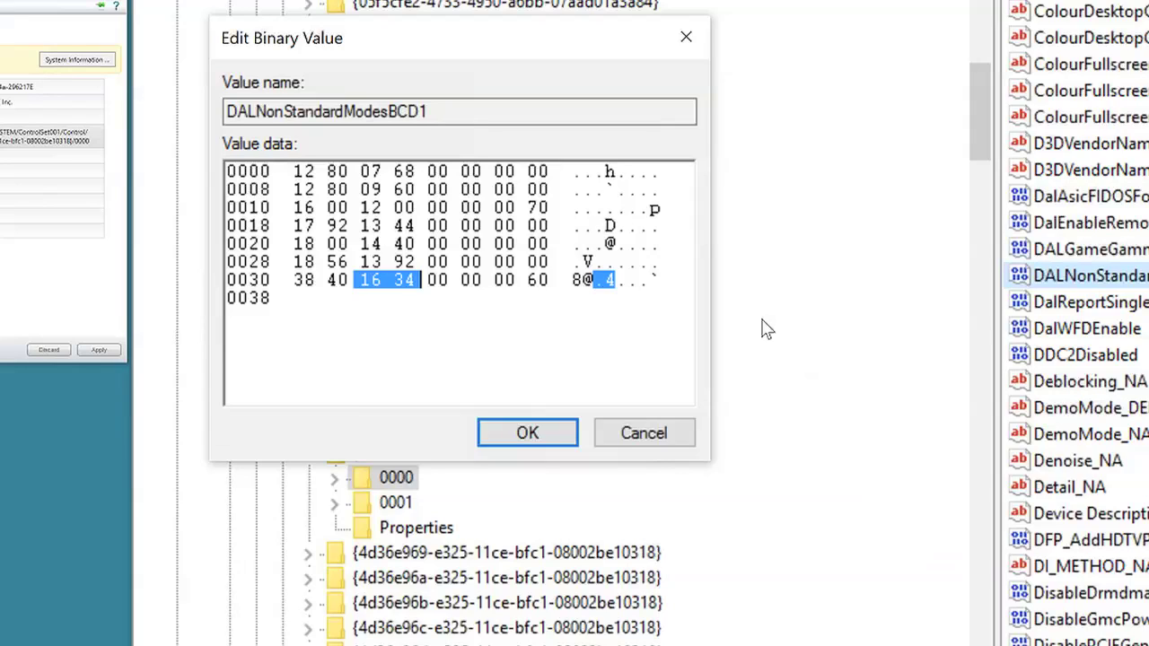
{"action": "key", "text": "Right"}
{"action": "key", "text": "Right"}
{"action": "key", "text": "Right"}
{"action": "key", "text": "shift+Right"}
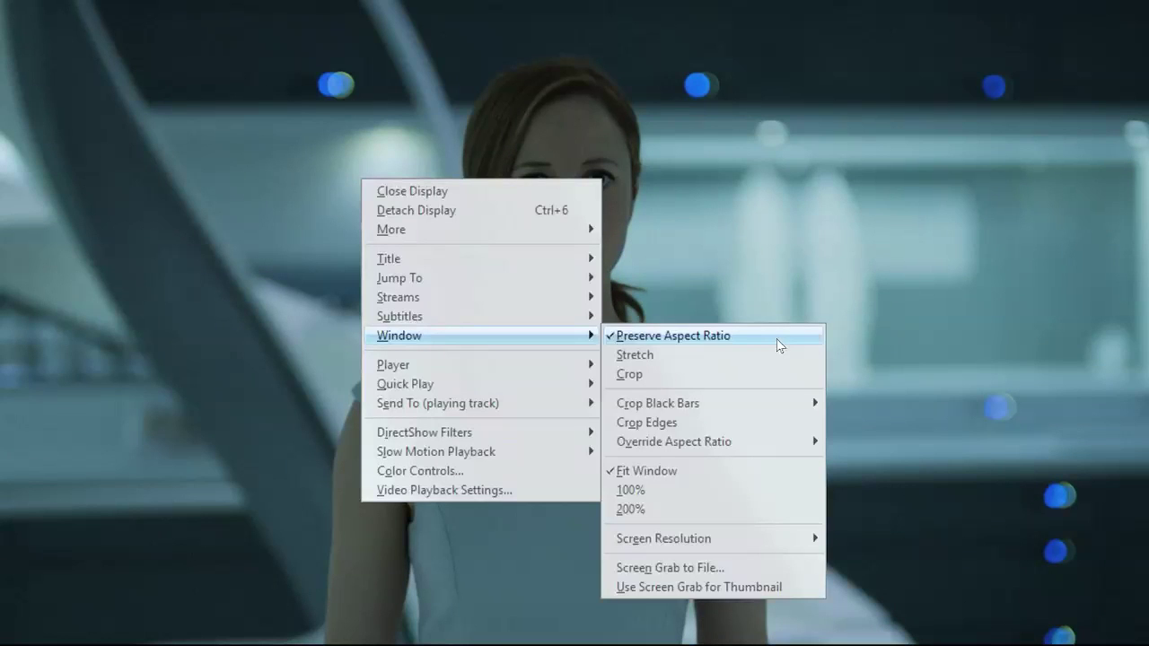
Check the video window's Crop Black Bars and Override Aspect Ratio options, then list the DirectShow filters
{"action": "mouse_move", "coordinate": [790, 403]}
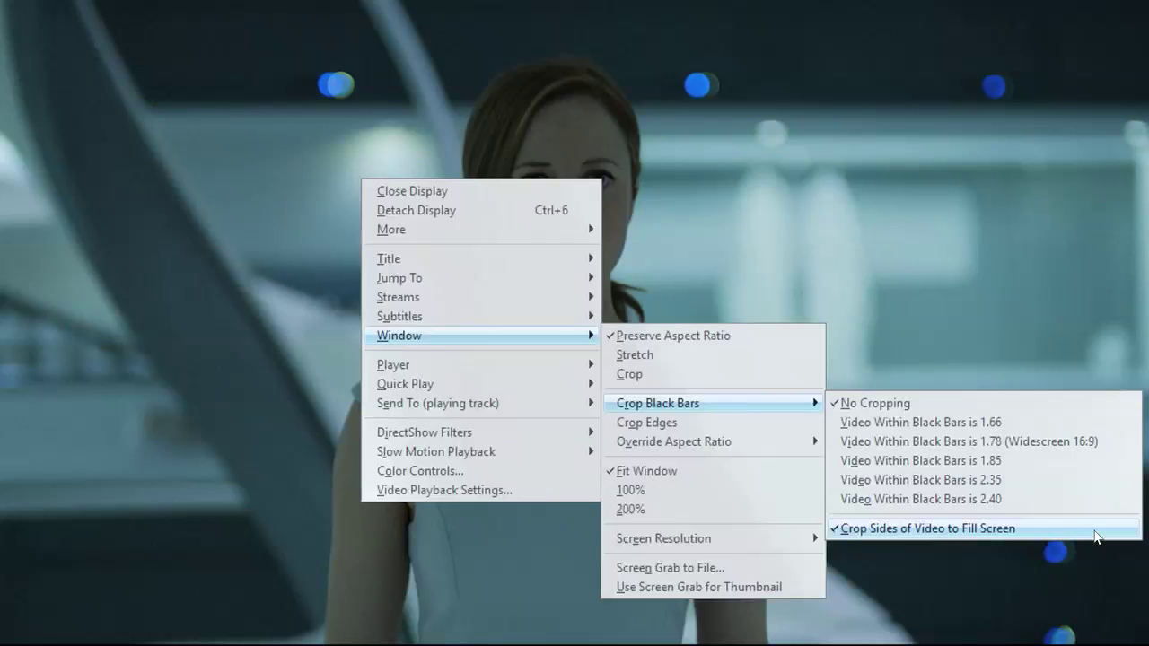
{"action": "mouse_move", "coordinate": [790, 442]}
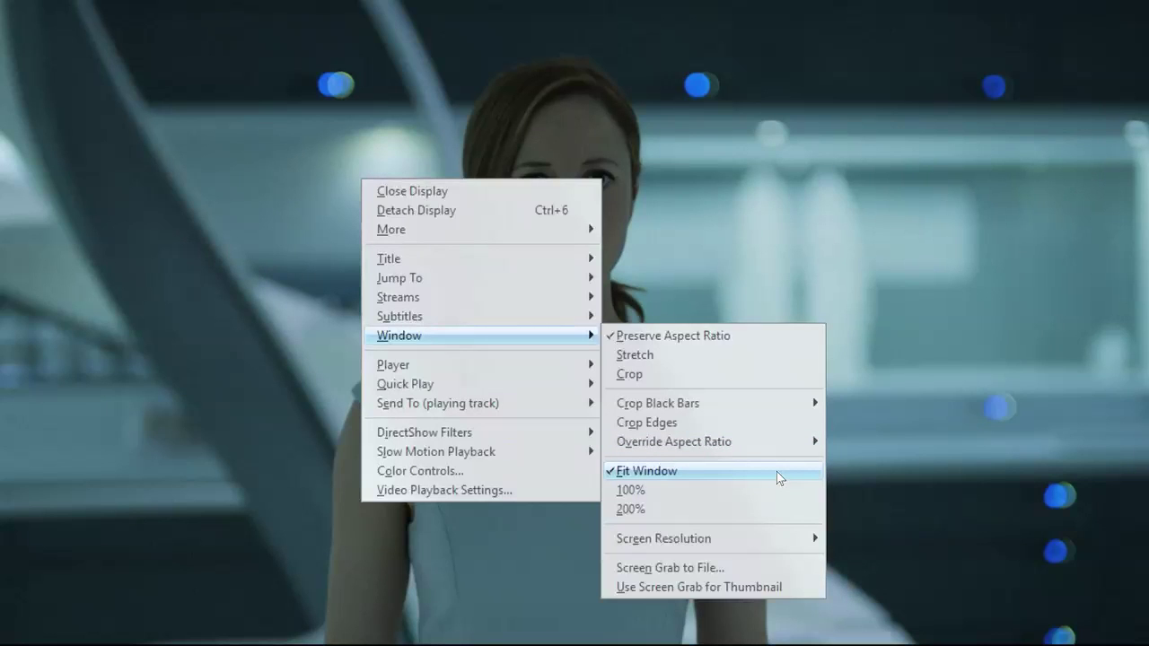
{"action": "mouse_move", "coordinate": [485, 432]}
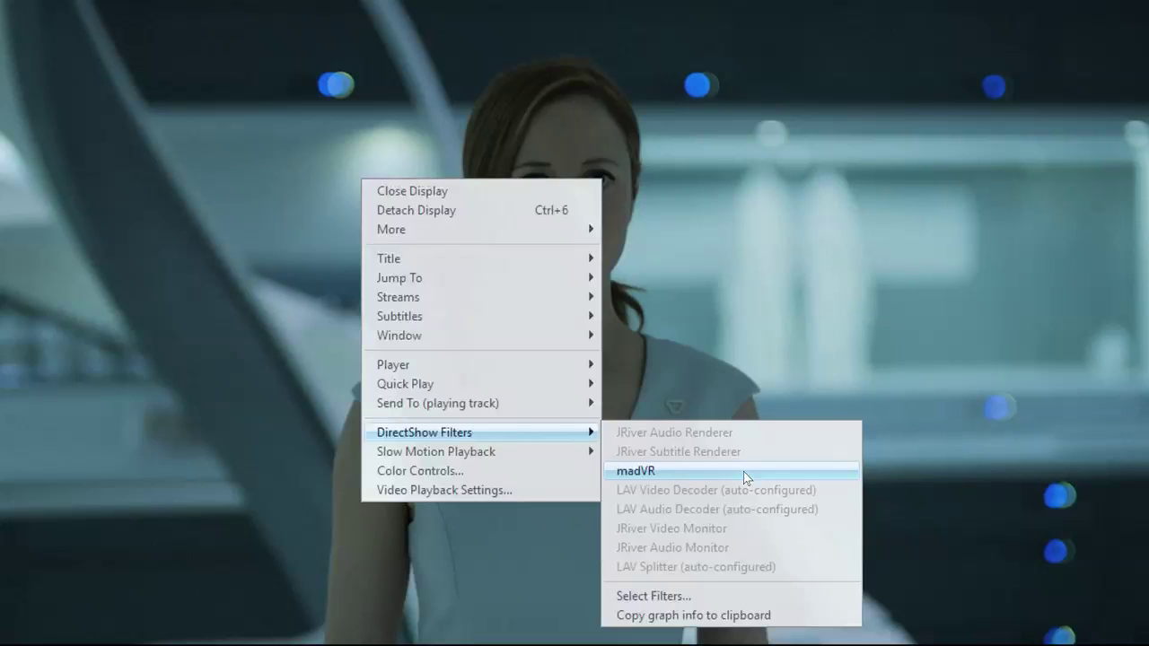
Open the madVR renderer's settings from the DirectShow Filters list
{"action": "left_click", "coordinate": [744, 478]}
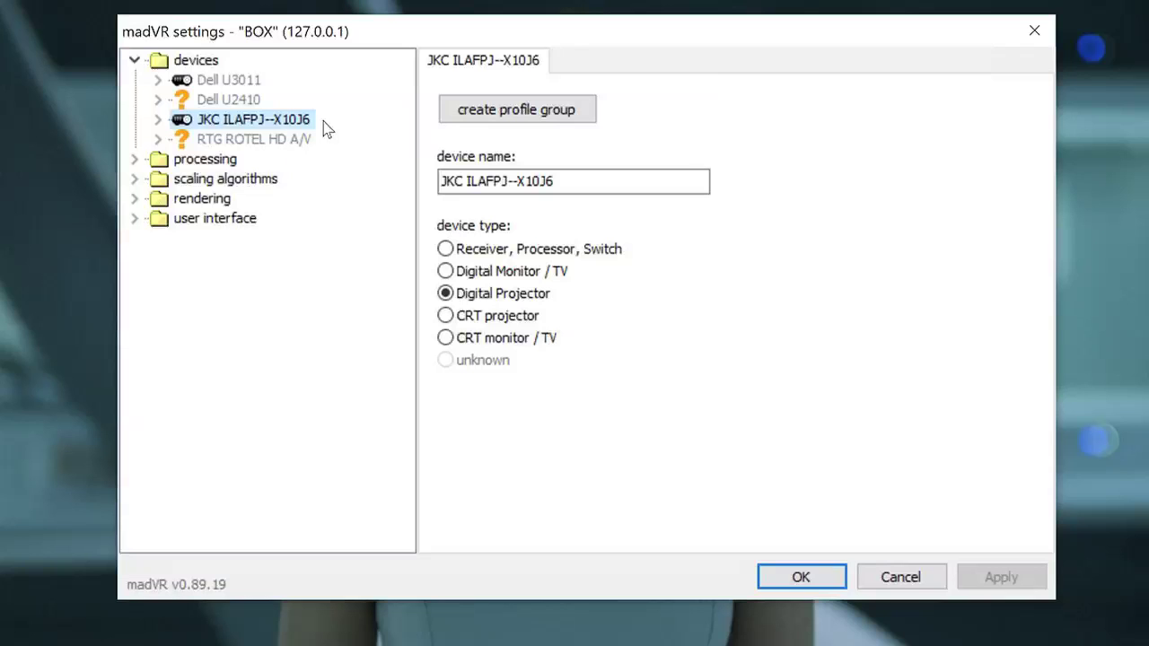
Browse madVR's deinterlacing, artifact removal, image enhancement and zoom control pages, then chroma upscaling
{"action": "left_click", "coordinate": [204, 159]}
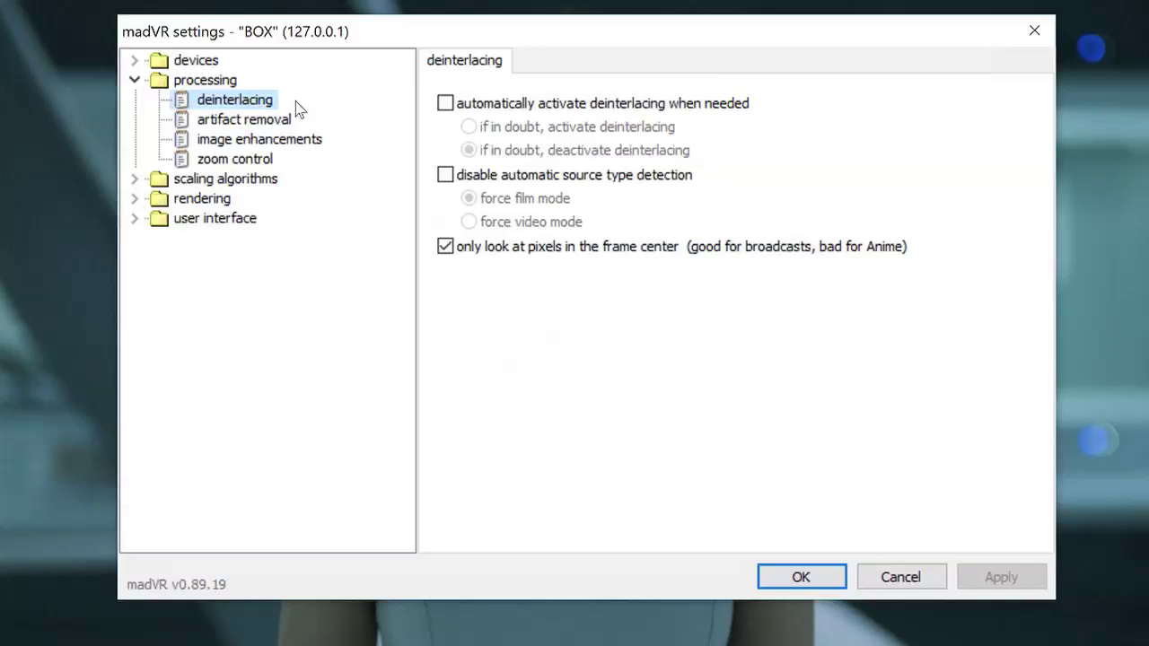
{"action": "left_click", "coordinate": [297, 120]}
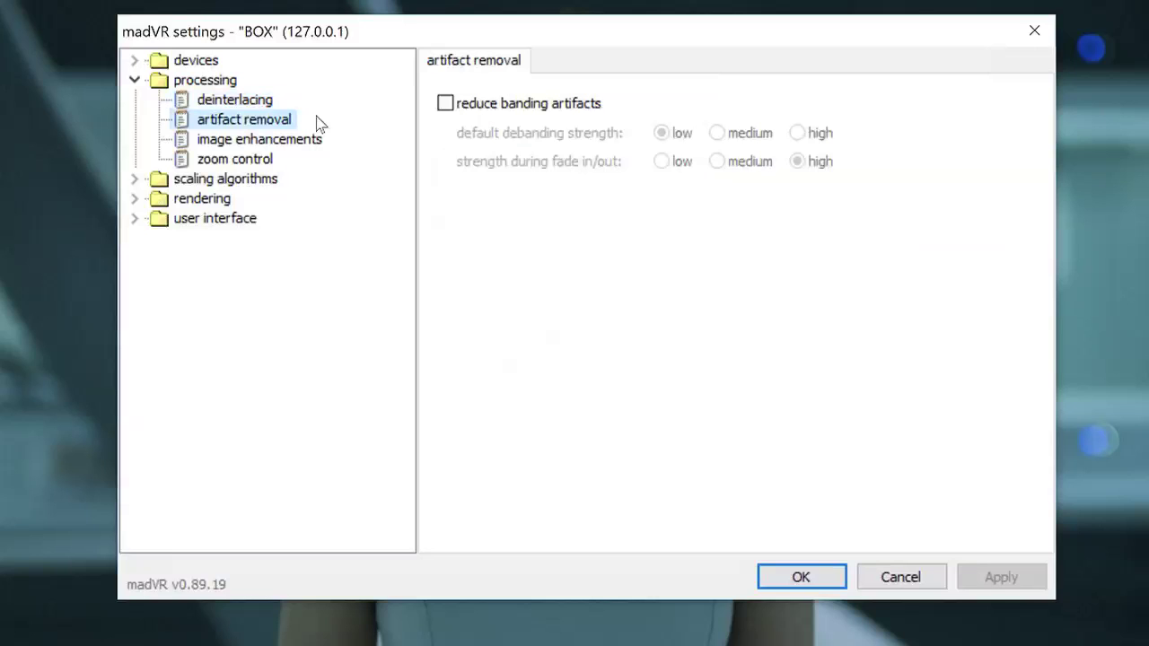
{"action": "left_click", "coordinate": [323, 139]}
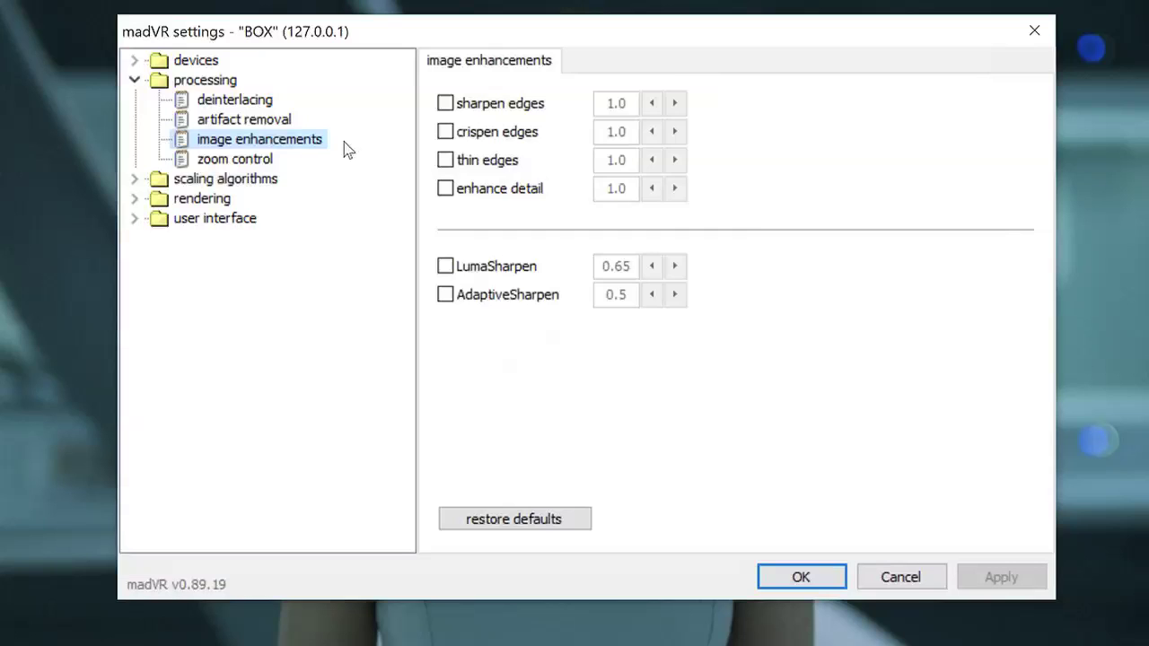
{"action": "left_click", "coordinate": [296, 159]}
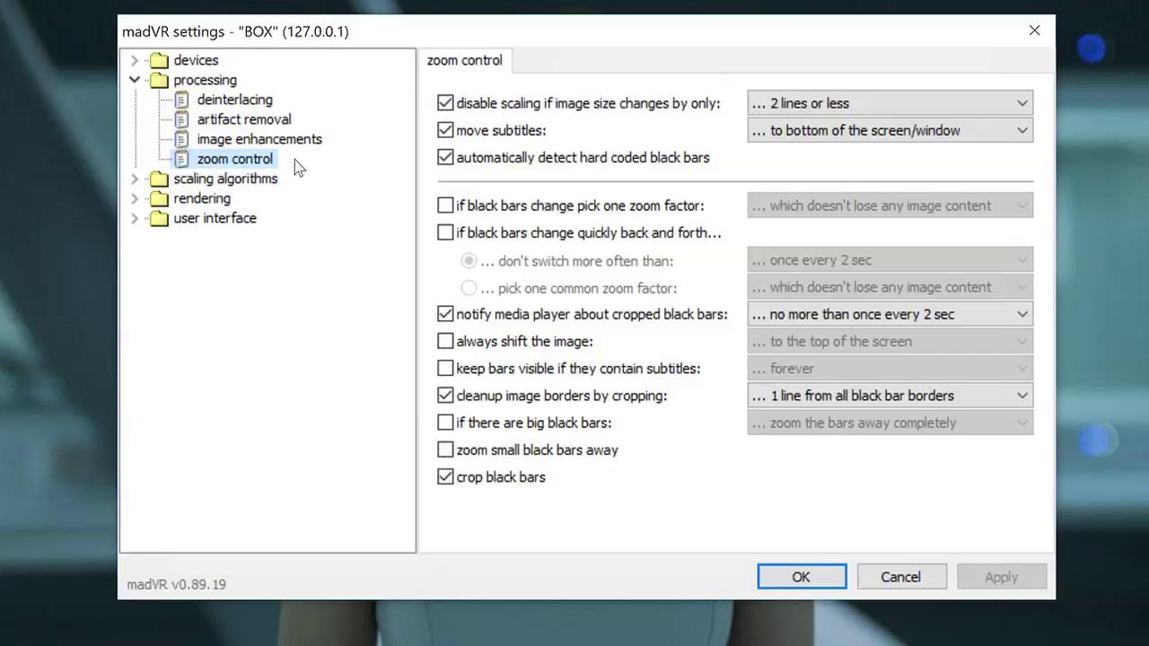
{"action": "key", "text": "Down"}
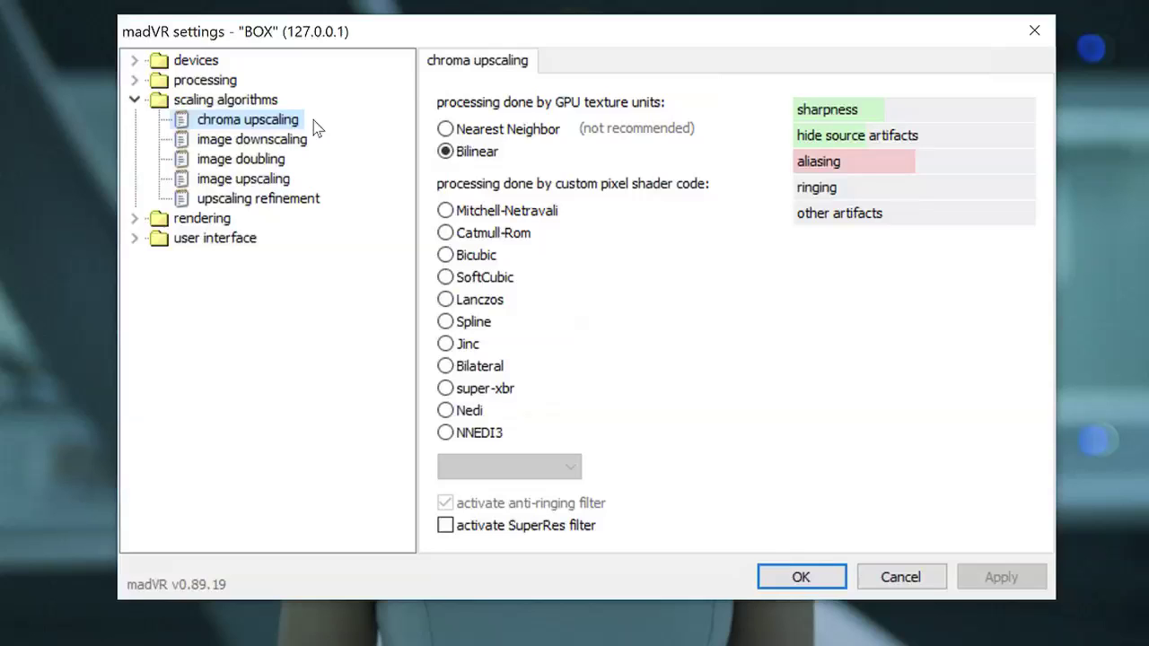
Review madVR's image downscaling, image doubling, image upscaling and upscaling refinement pages
{"action": "left_click", "coordinate": [329, 140]}
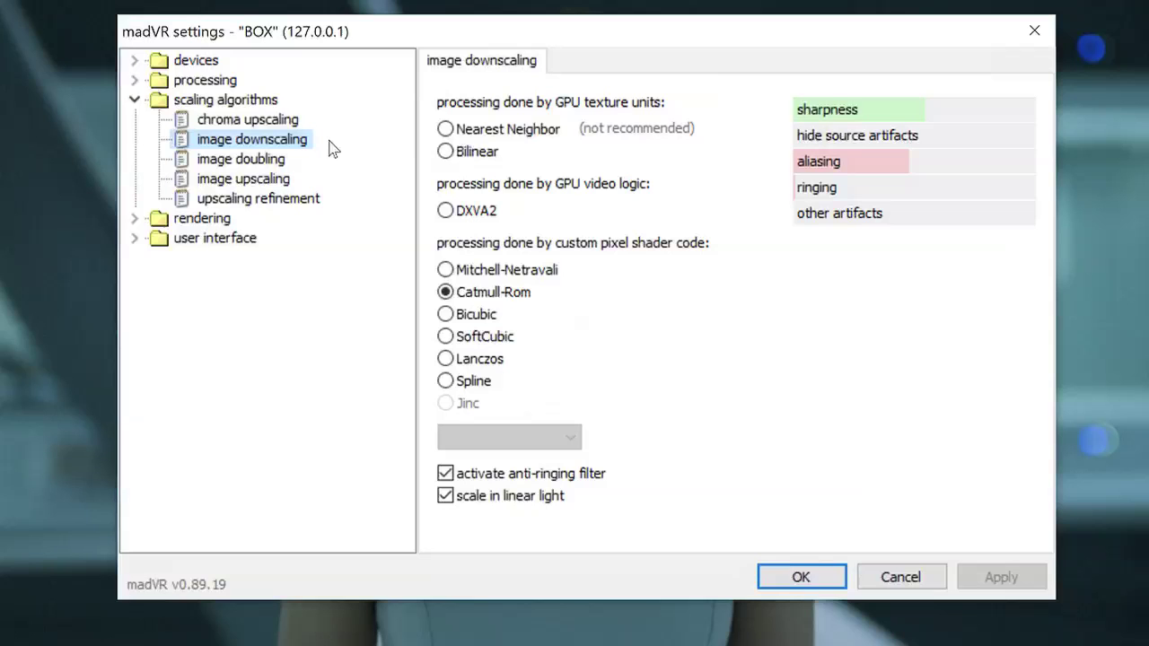
{"action": "left_click", "coordinate": [303, 168]}
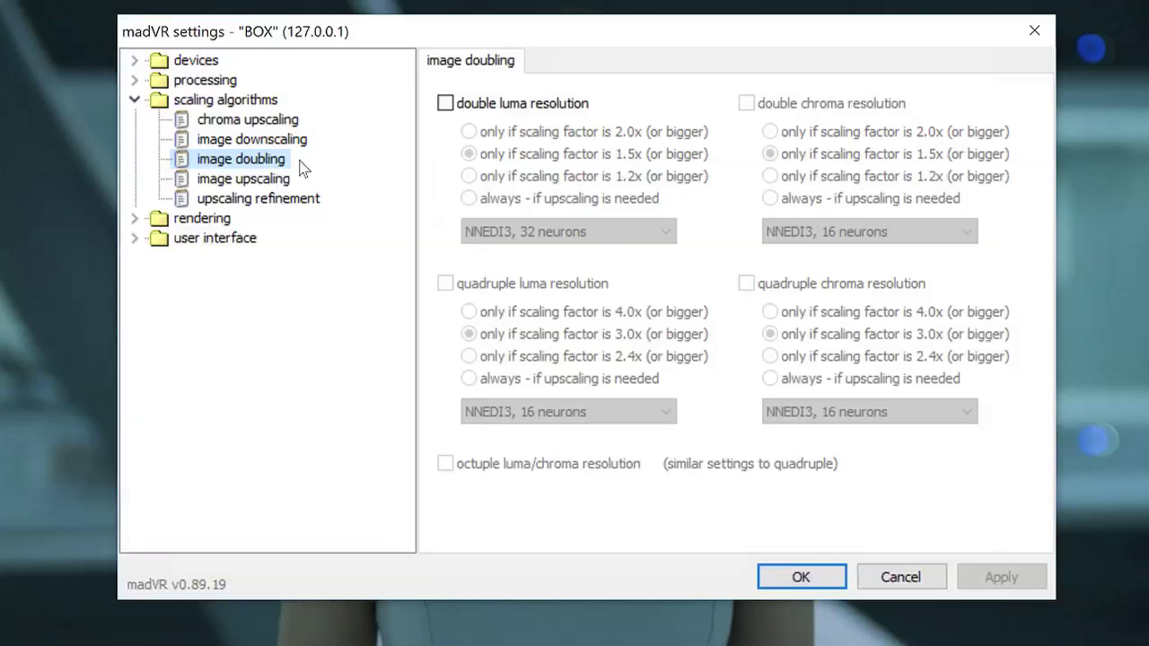
{"action": "left_click", "coordinate": [270, 179]}
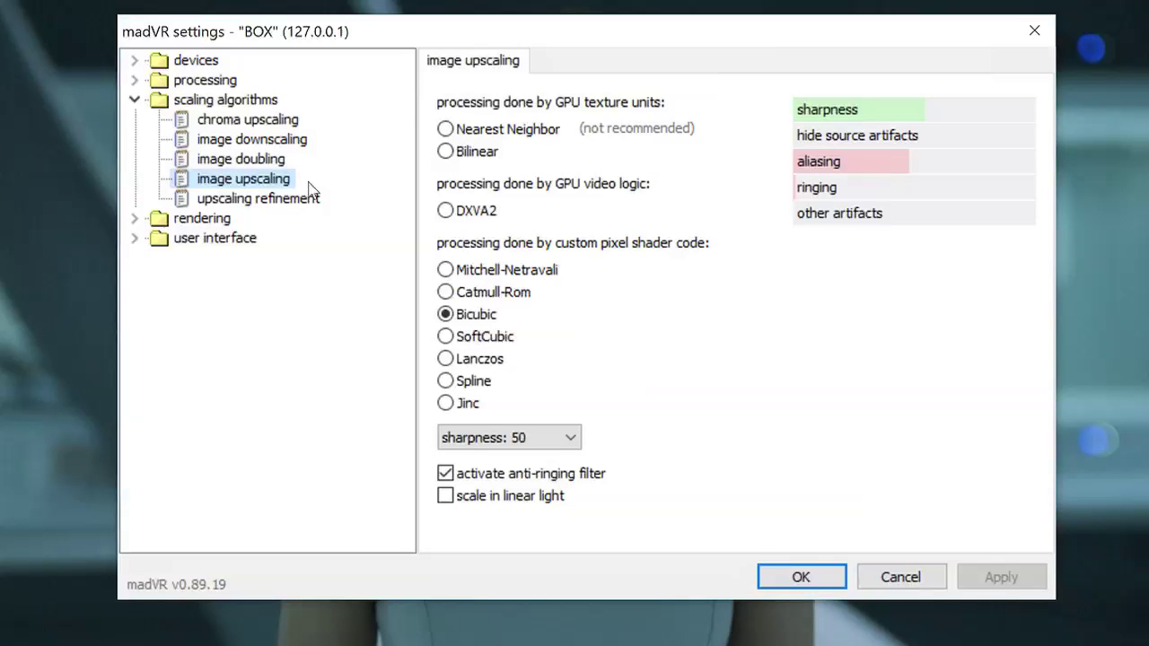
{"action": "left_click", "coordinate": [314, 199]}
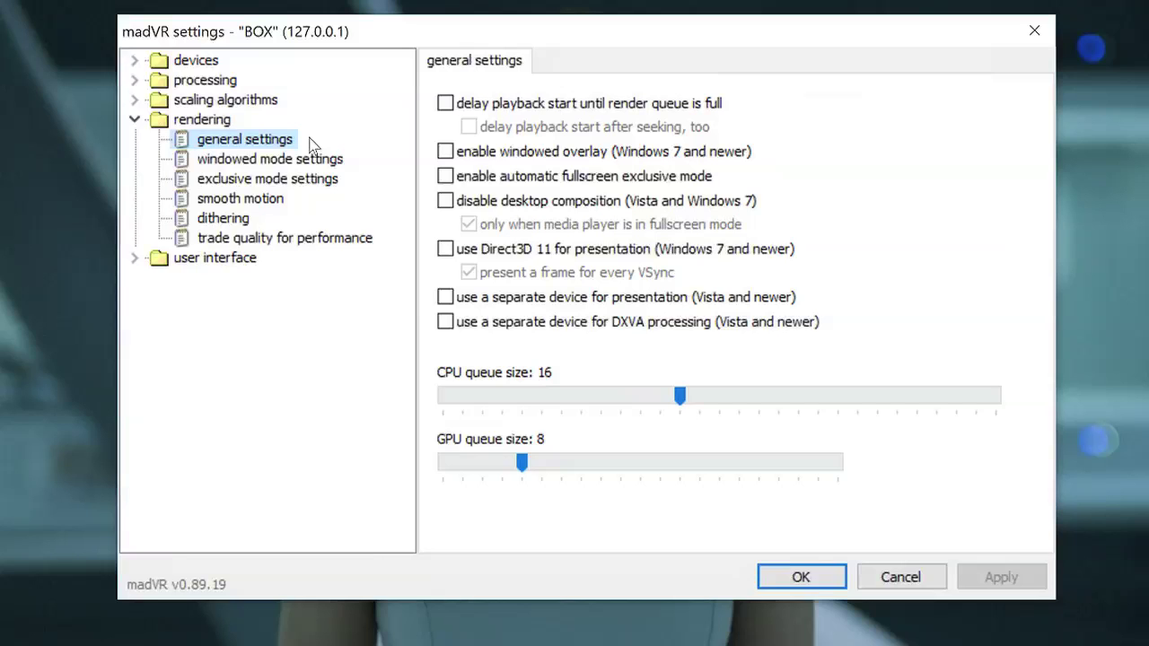
Review madVR's windowed mode, exclusive mode, smooth motion, dithering and trade quality for performance pages
{"action": "left_click", "coordinate": [332, 160]}
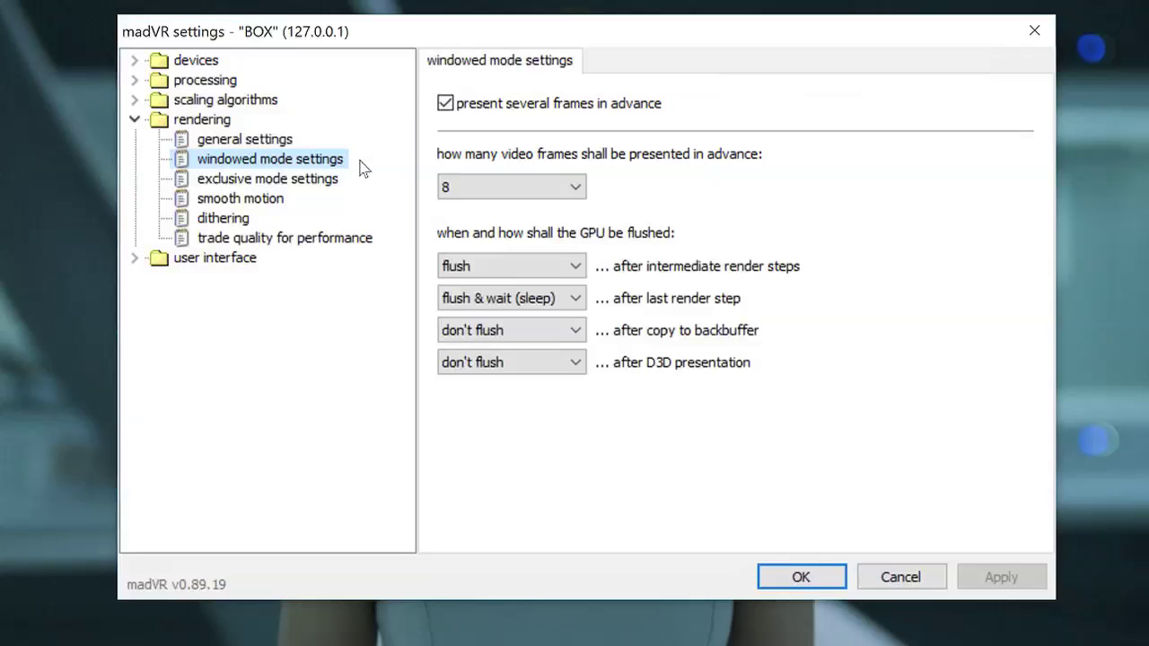
{"action": "left_click", "coordinate": [332, 180]}
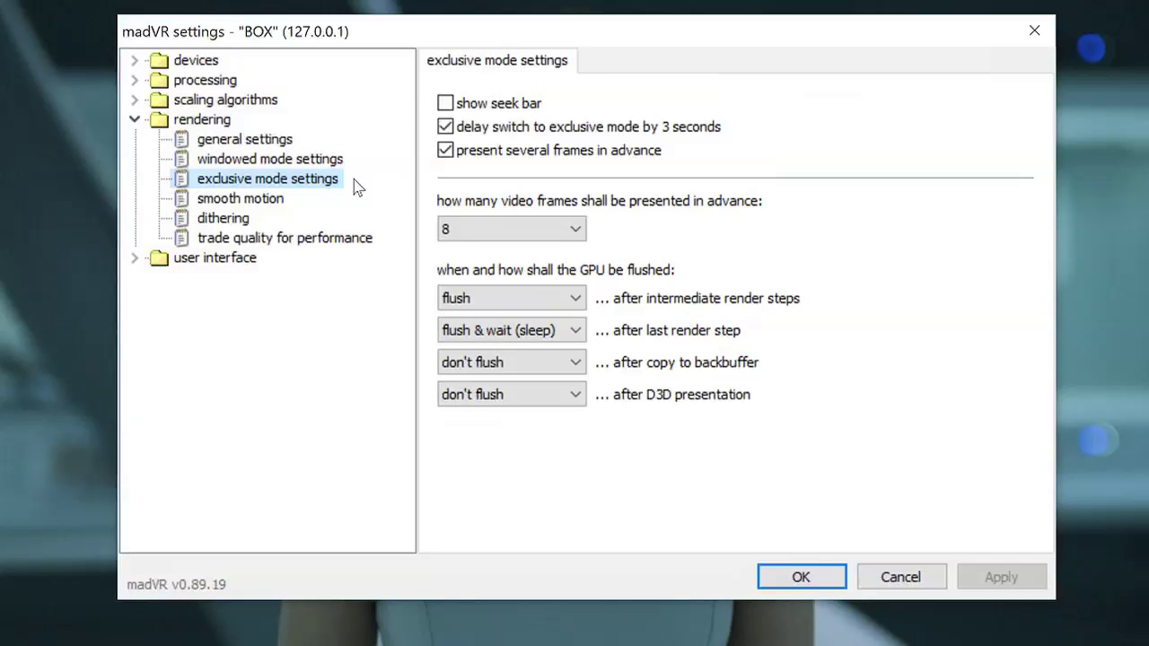
{"action": "left_click", "coordinate": [304, 199]}
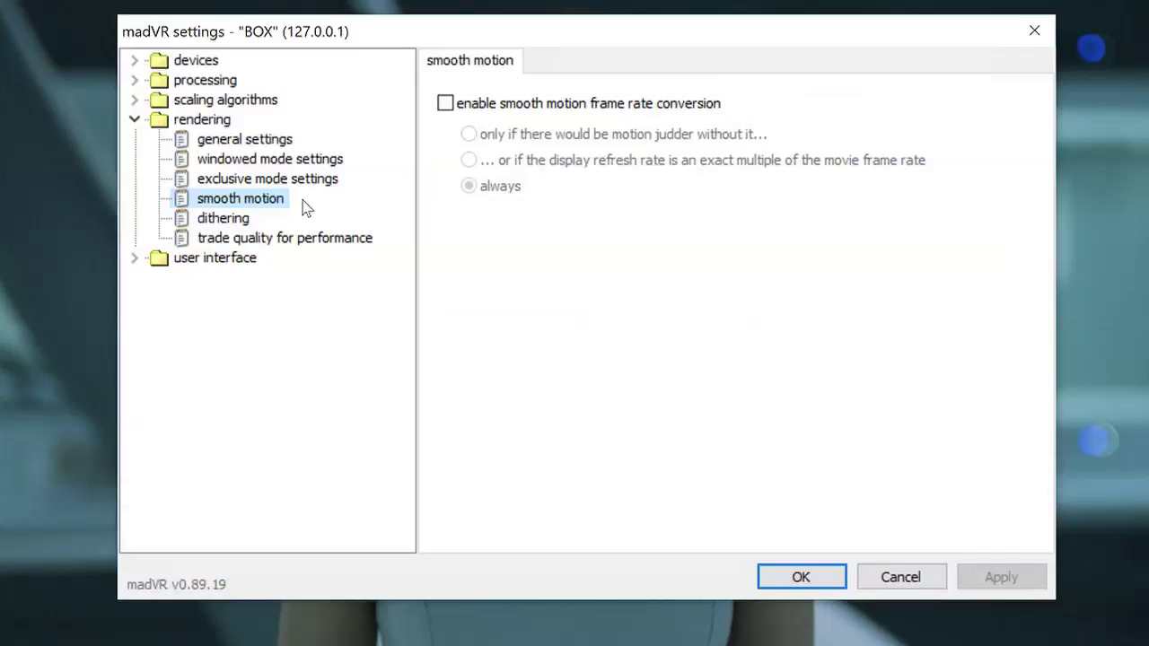
{"action": "left_click", "coordinate": [275, 224]}
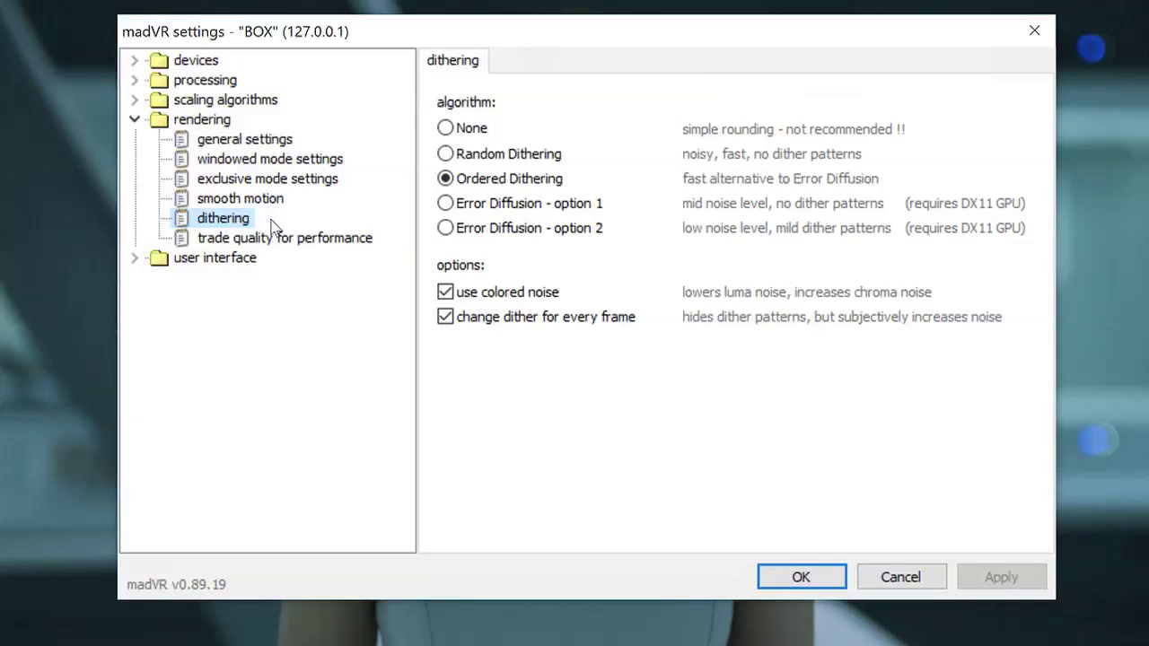
{"action": "left_click", "coordinate": [296, 238]}
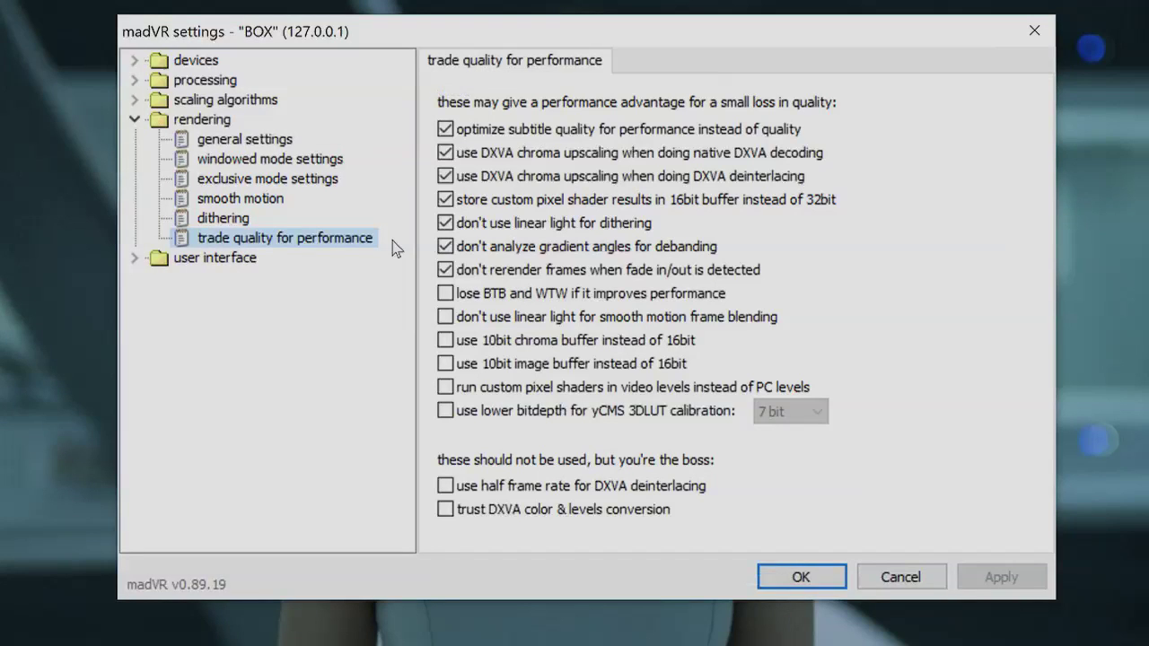